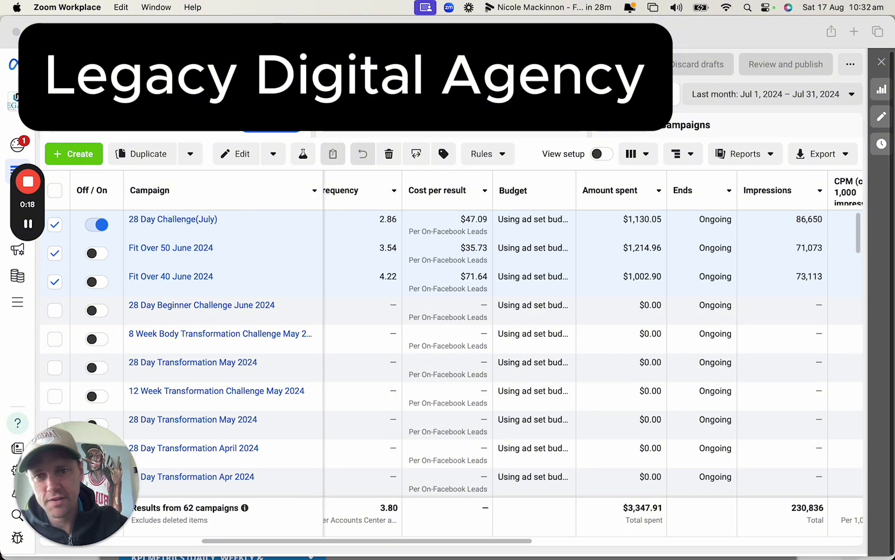
- Bring Safari forward to show the July 2024 campaign table: $3,347.91 spent, 62 campaigns
left_click(407, 31)
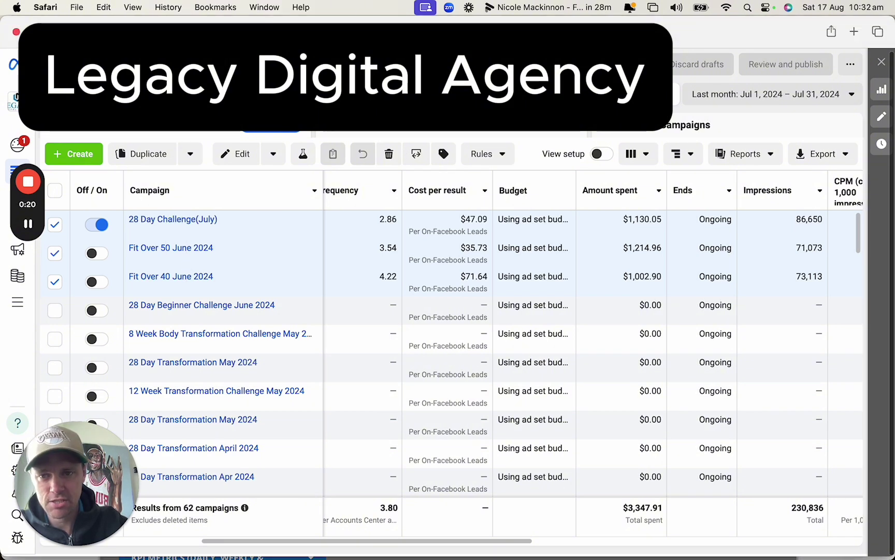
- Review results, reach and spend for the 13 ad sets, then go back to campaigns
left_click(414, 125)
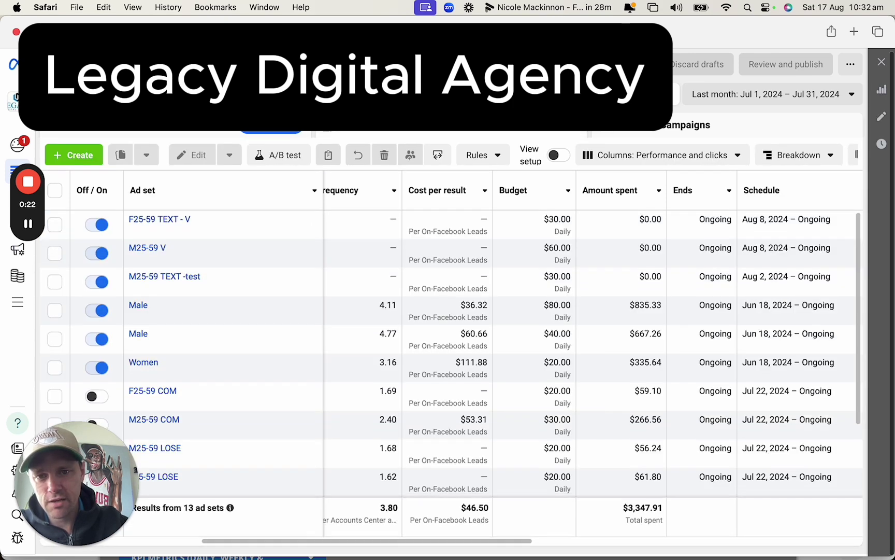
scroll(445, 510, "left", 5)
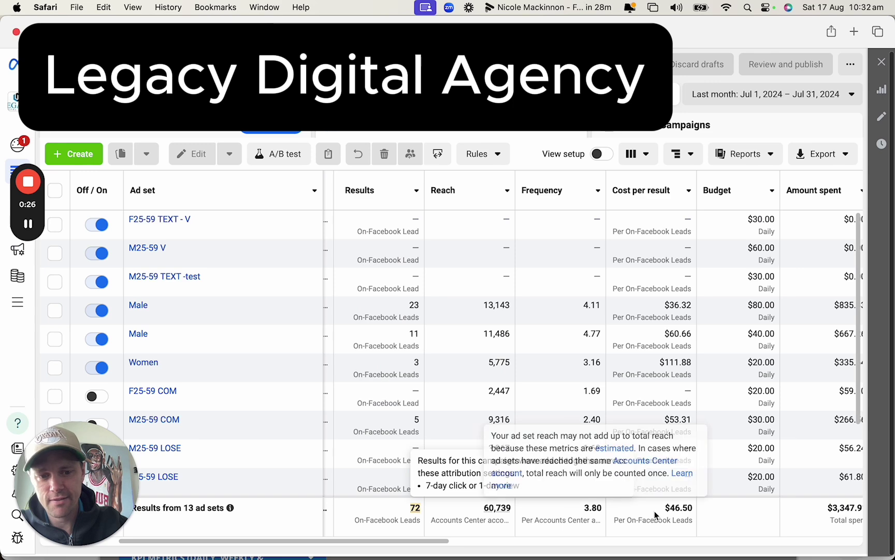
scroll(695, 510, "right", 5)
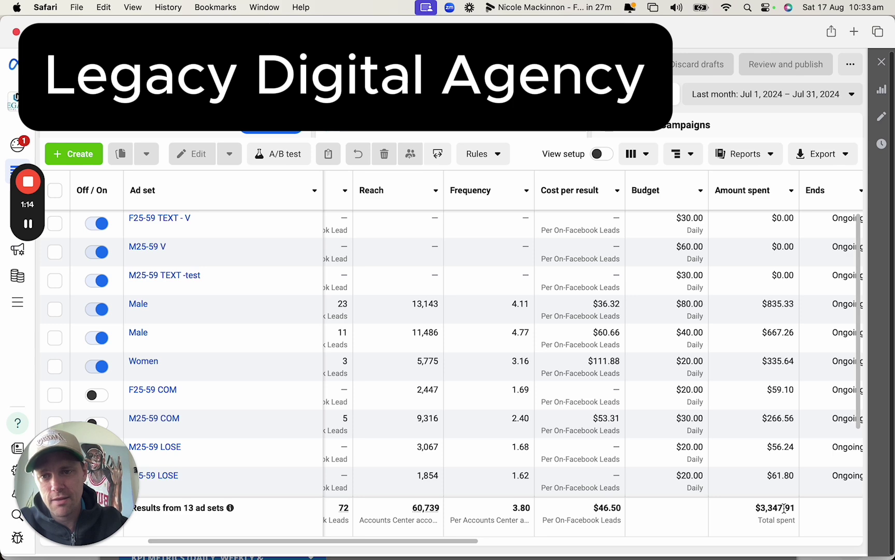
left_click(206, 136)
- Keep only Fit Over 40 June 2024 checked and show its ad sets
left_click(56, 228)
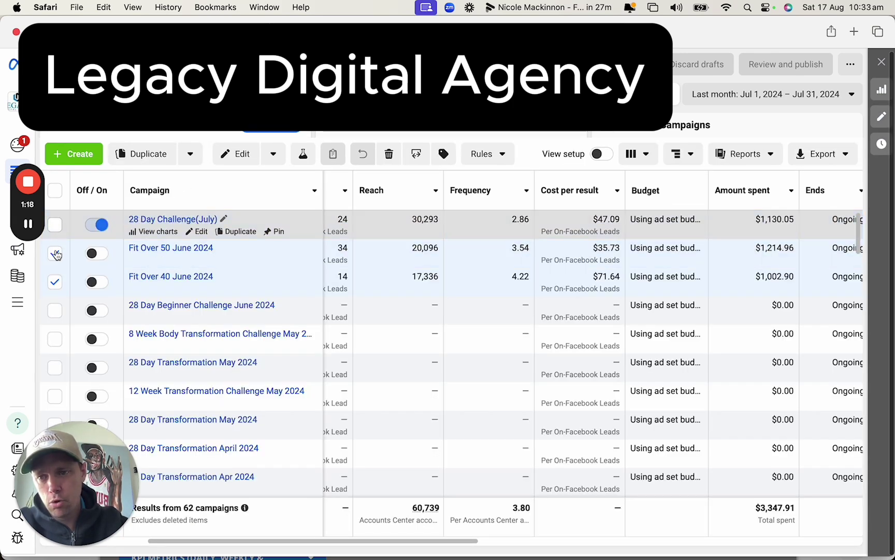
left_click(55, 253)
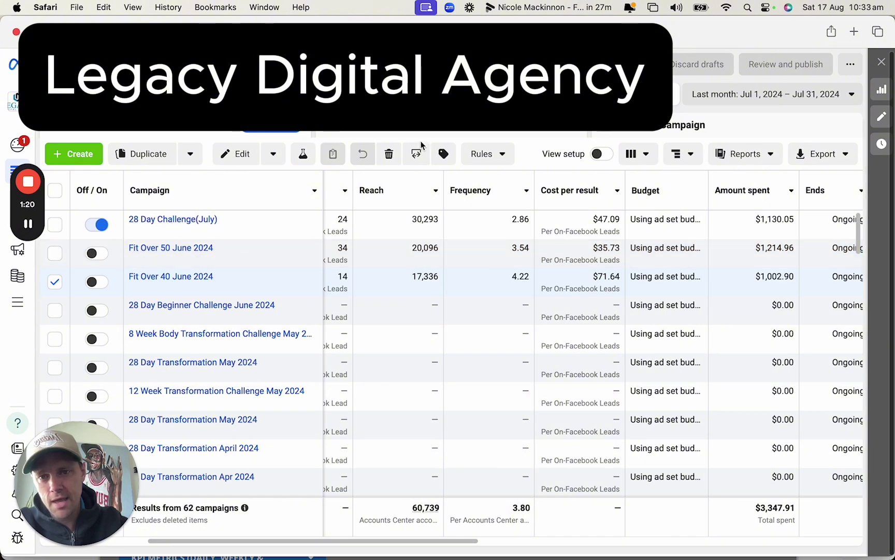
left_click(433, 134)
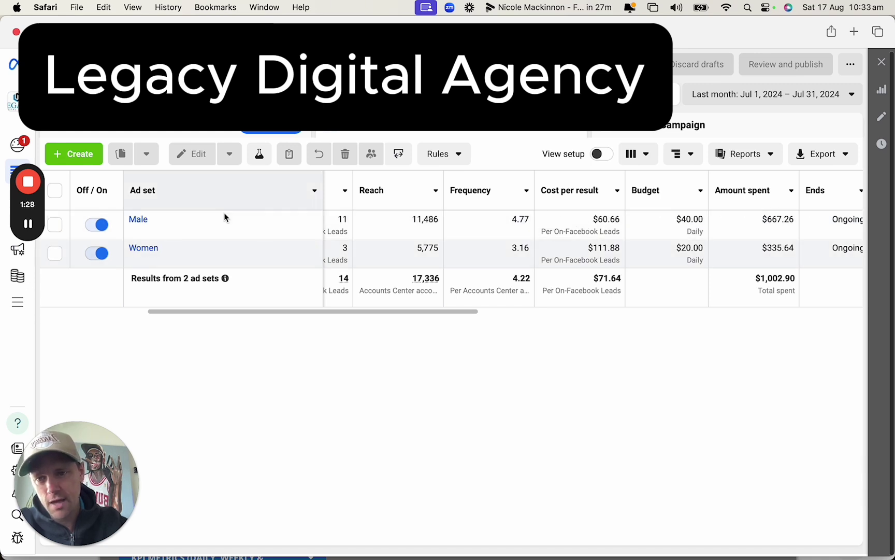
- Inspect the Male ad set's settings and close them without changes
left_click(209, 232)
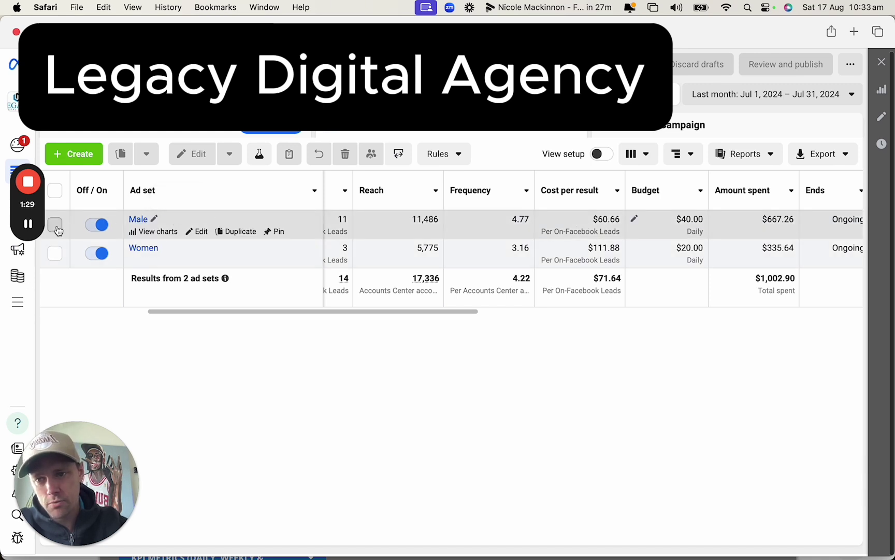
left_click(209, 232)
scroll(406, 332, "down", 3)
scroll(406, 332, "down", 15)
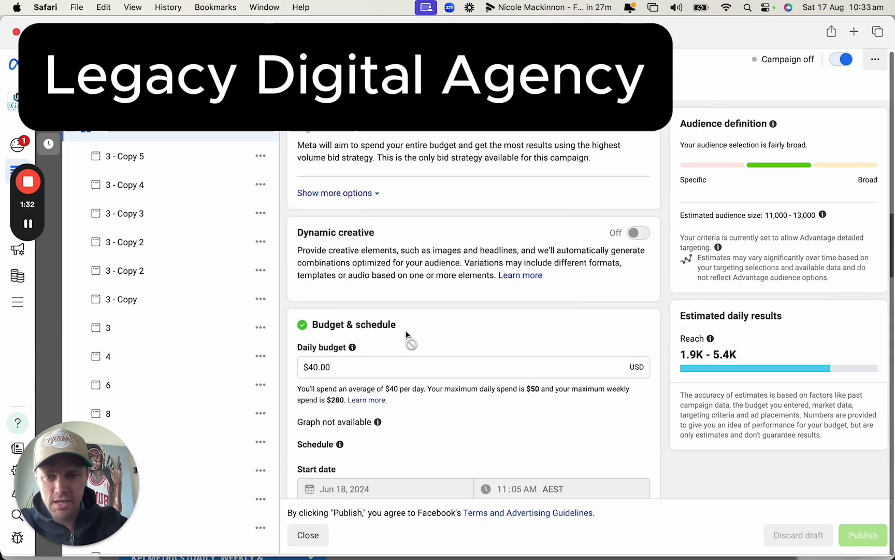
scroll(406, 332, "down", 3)
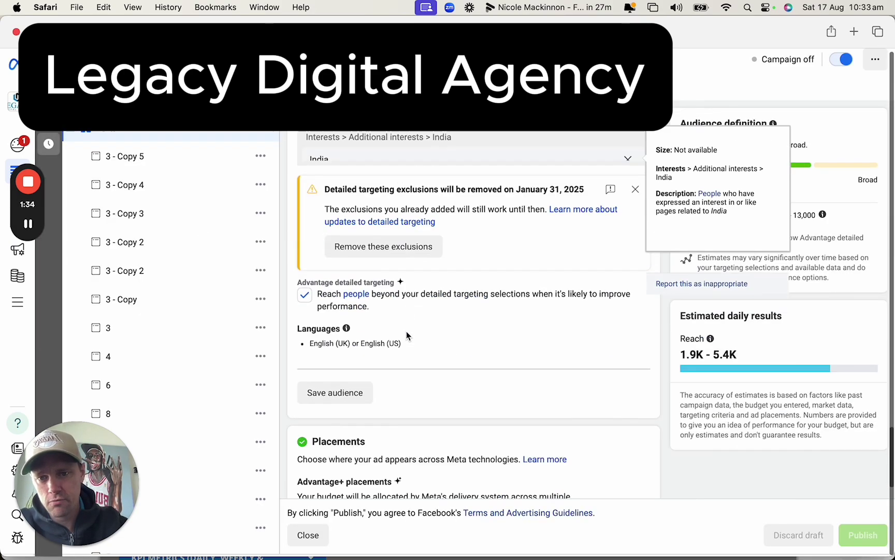
scroll(406, 331, "up", 4)
scroll(428, 390, "down", 5)
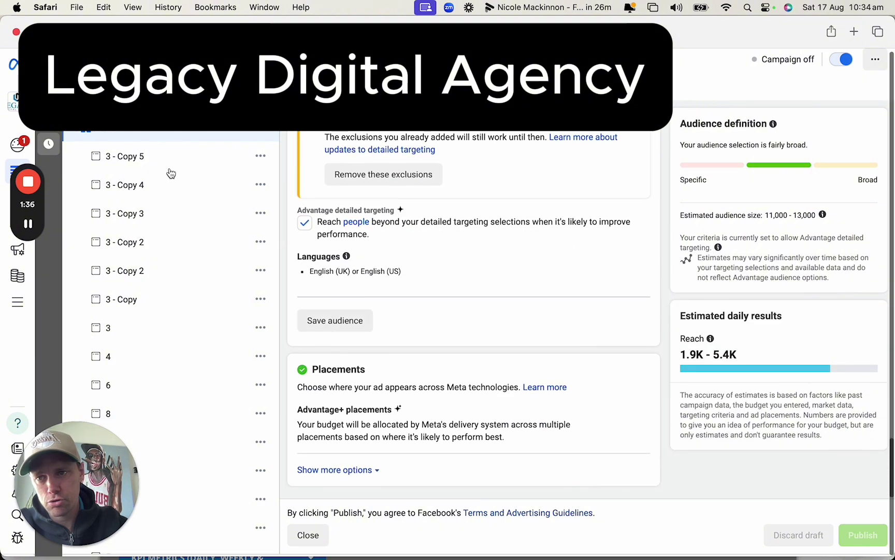
key("Escape")
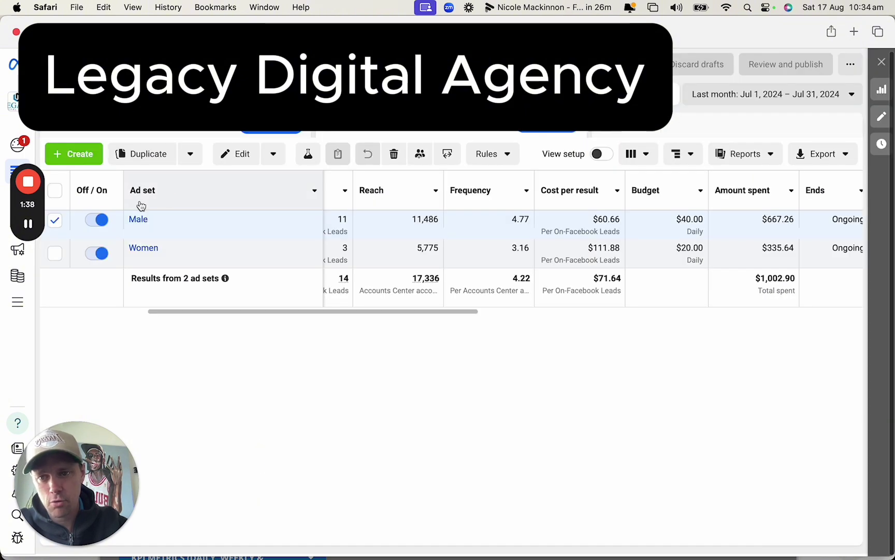
- Select both Male and Women ad sets, review their 27 ads, then return to campaigns
left_click(54, 221)
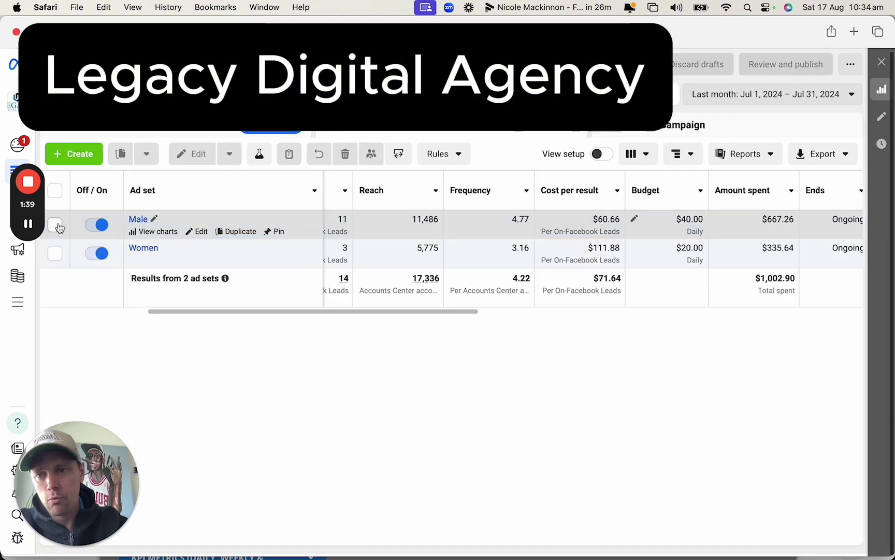
left_click(55, 190)
left_click(683, 129)
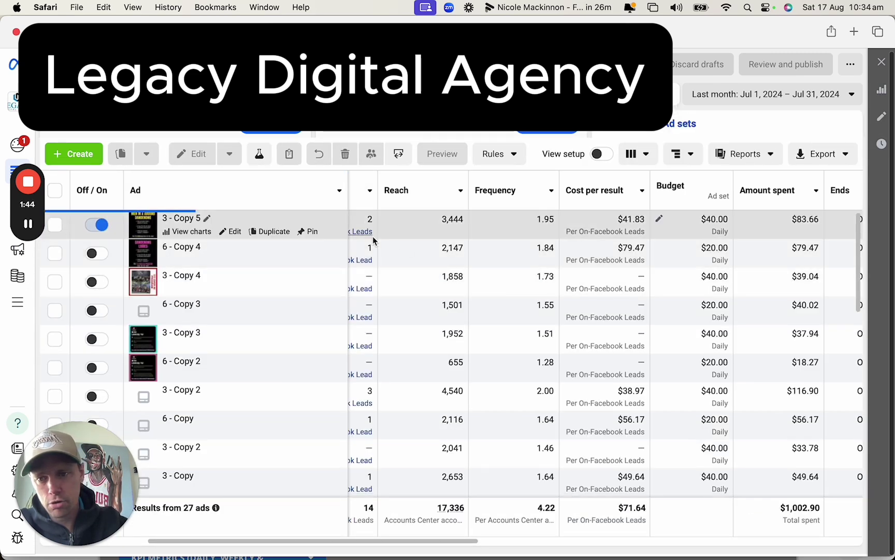
scroll(385, 408, "down", 3)
scroll(385, 408, "down", 10)
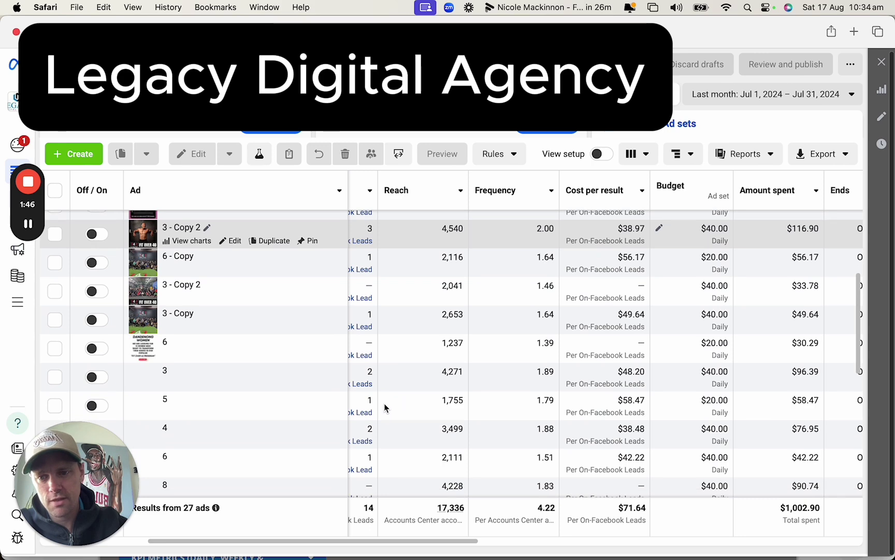
scroll(384, 408, "up", 8)
scroll(384, 408, "up", 4)
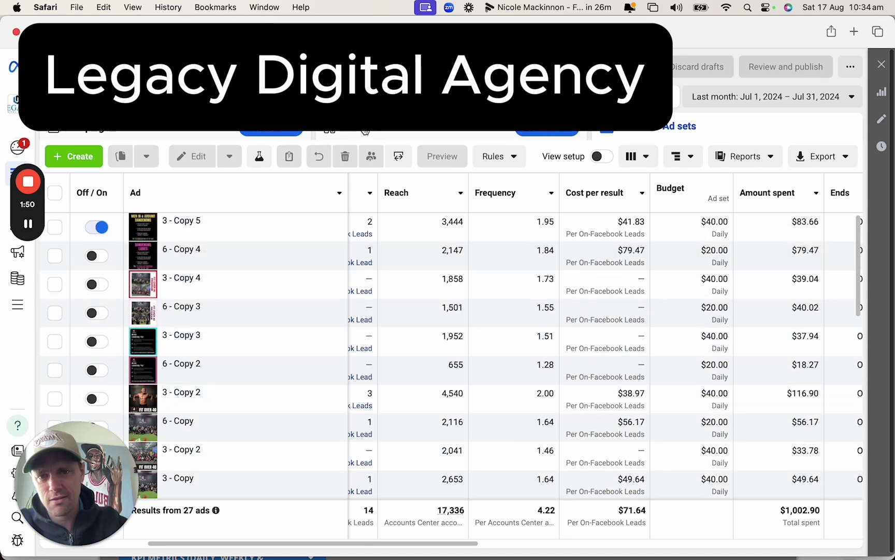
left_click(367, 133)
left_click(83, 128)
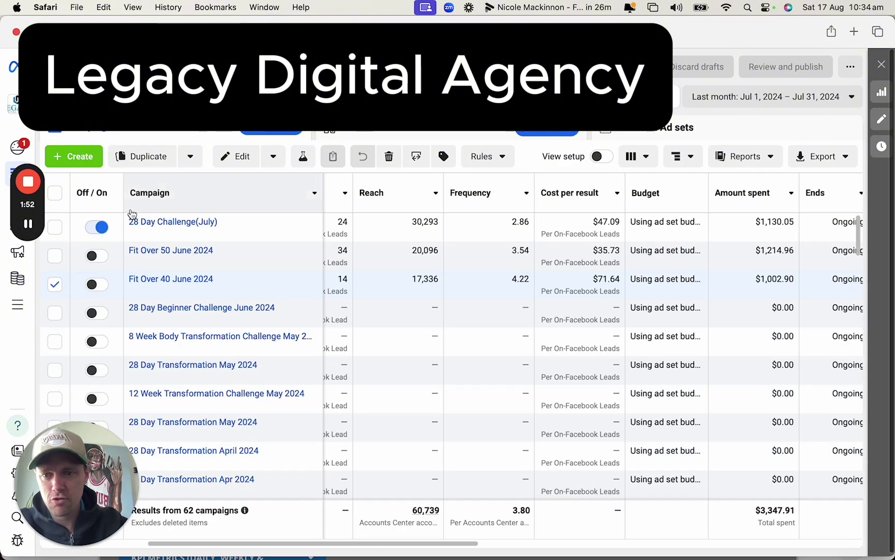
- Switch the selection to Fit Over 50 June 2024 and show its ad sets
left_click(55, 284)
left_click(55, 255)
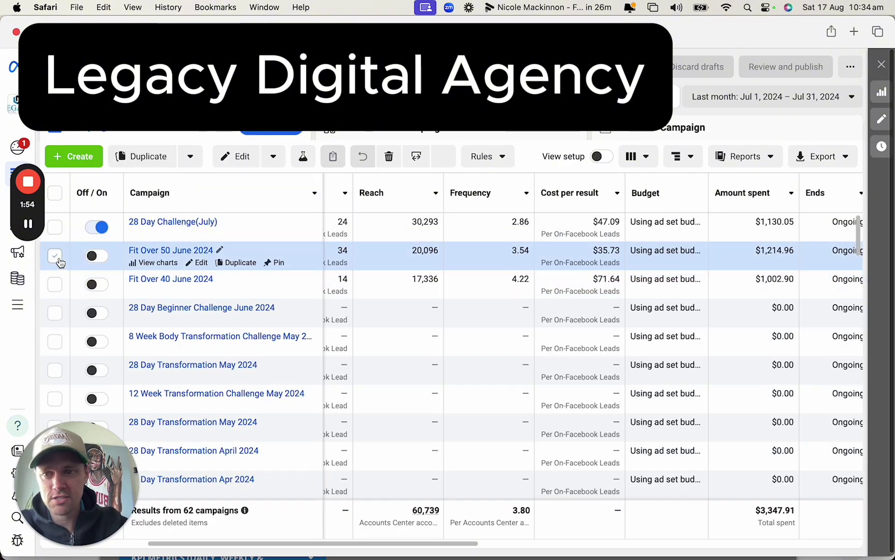
mouse_move(377, 193)
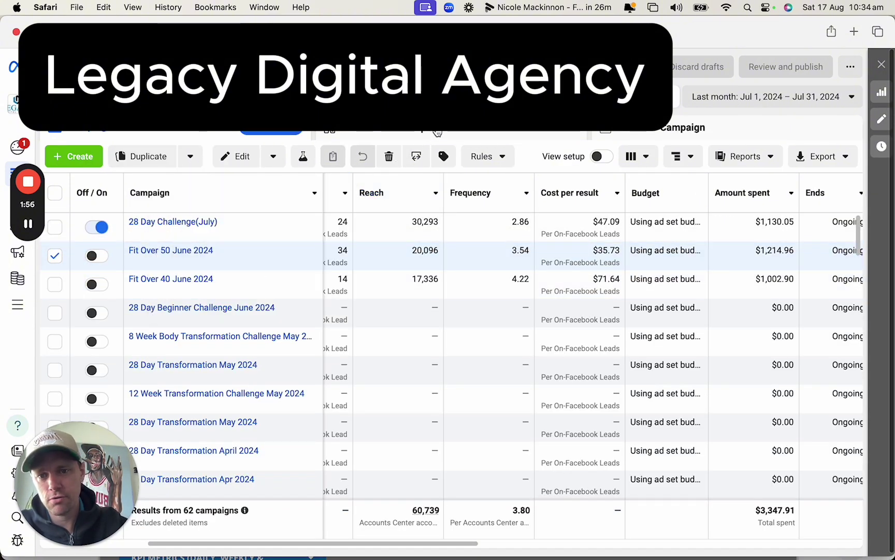
left_click(438, 132)
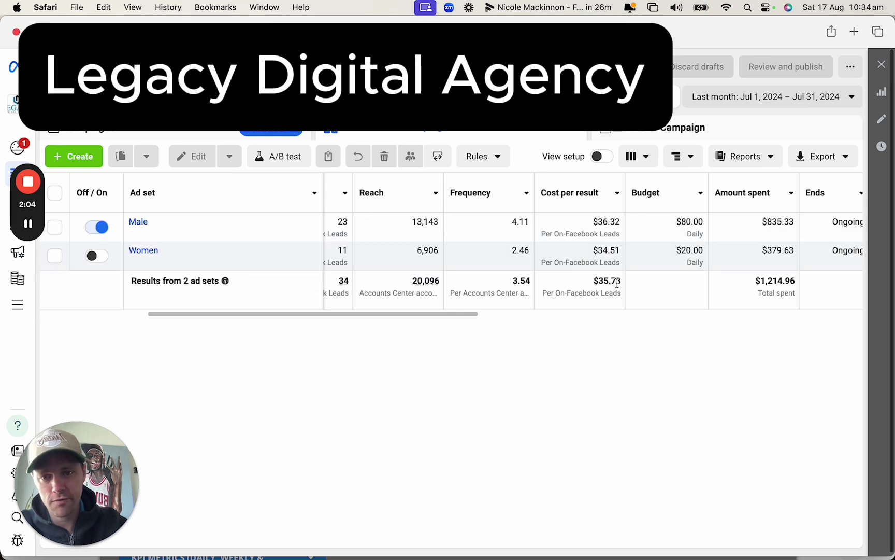
- Inspect the Male ad set's settings and close them without publishing
left_click(54, 226)
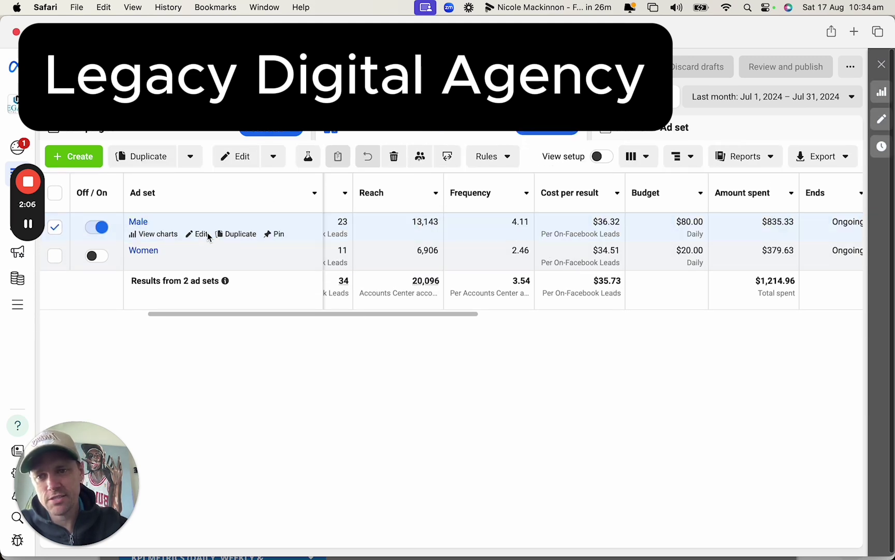
scroll(485, 337, "down", 15)
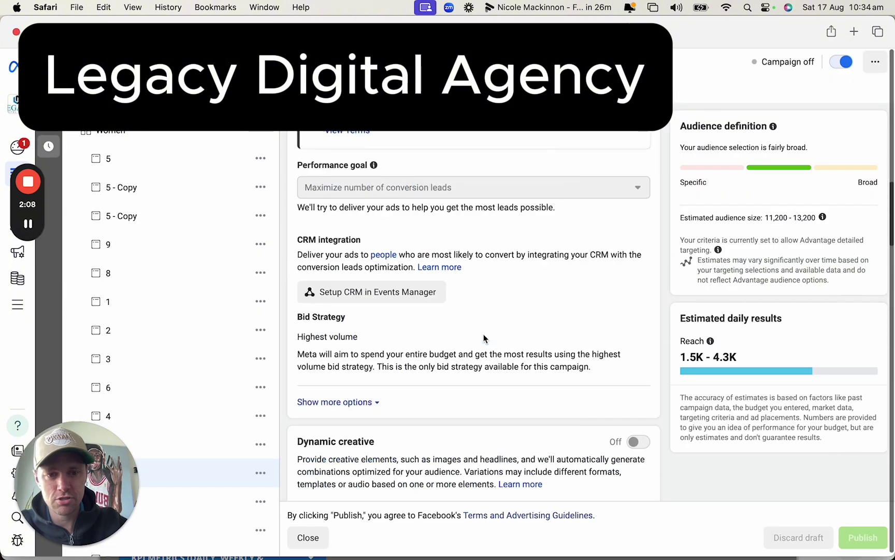
scroll(484, 338, "down", 15)
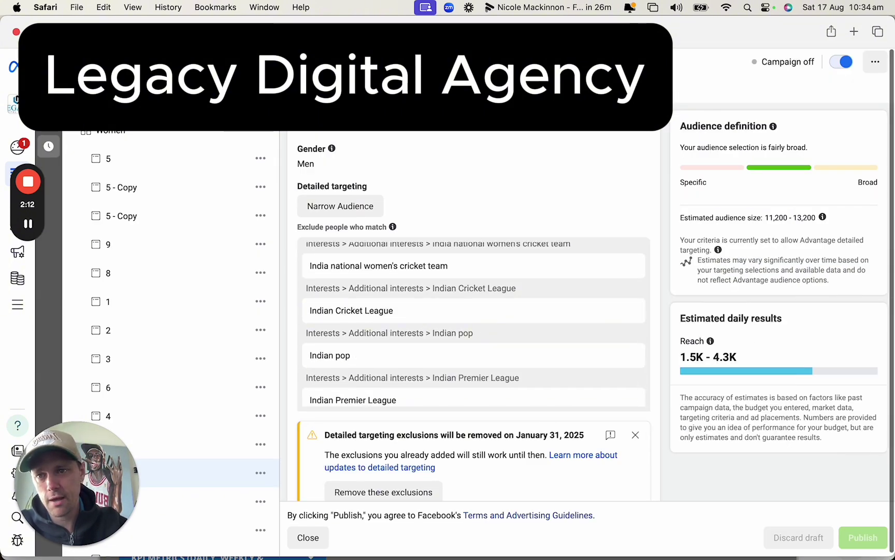
key("Escape")
- Review the ad set's 9 ads, return to campaigns and deselect Fit Over 50 June 2024
left_click(648, 142)
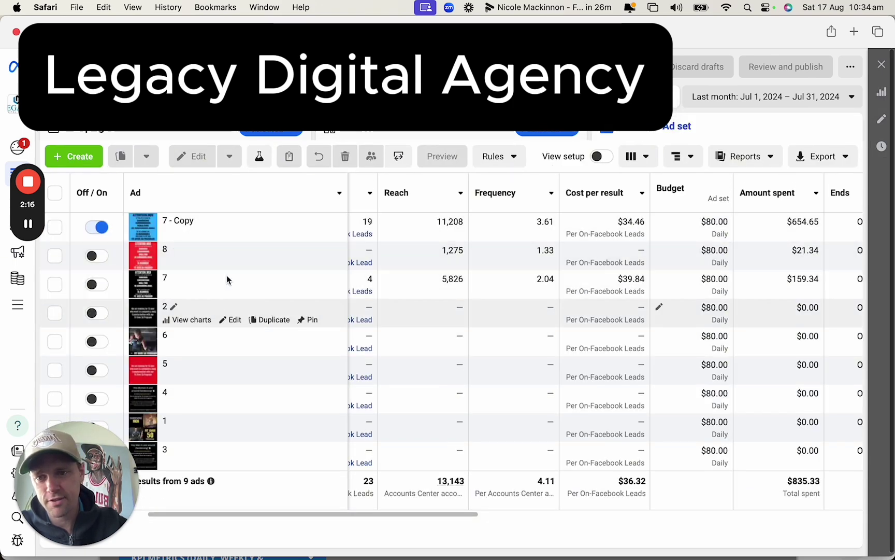
scroll(249, 350, "left", 3)
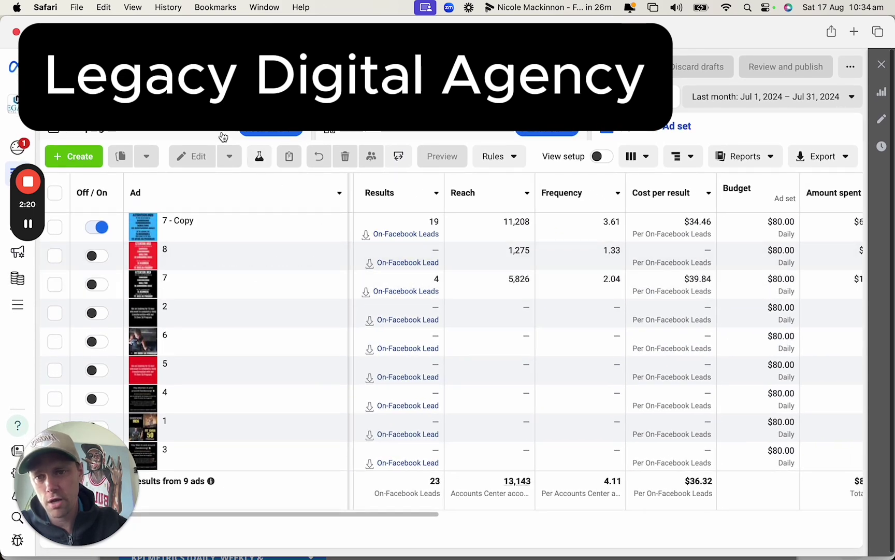
left_click(104, 126)
left_click(55, 256)
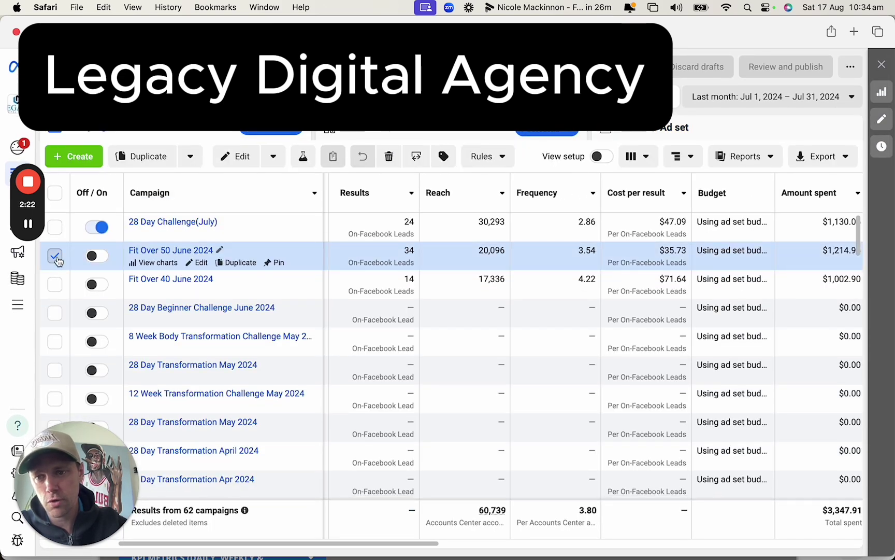
left_click(55, 227)
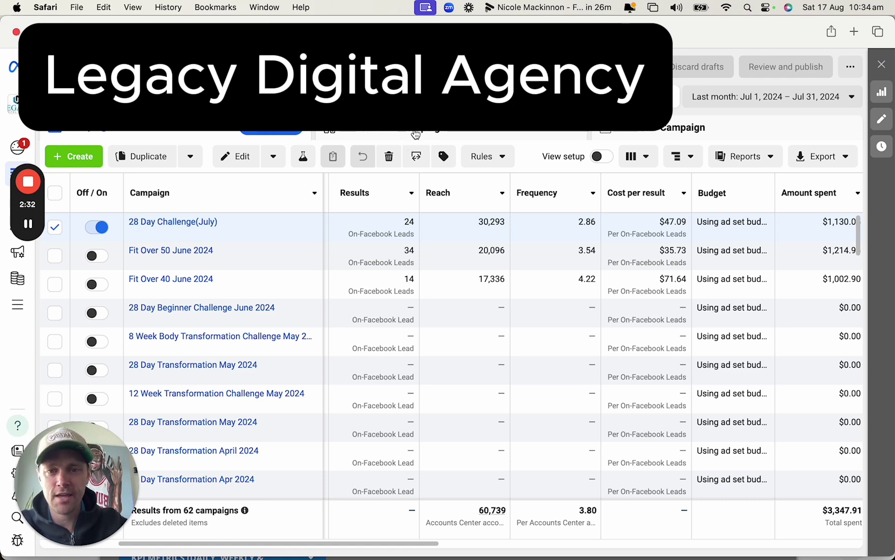
left_click(349, 139)
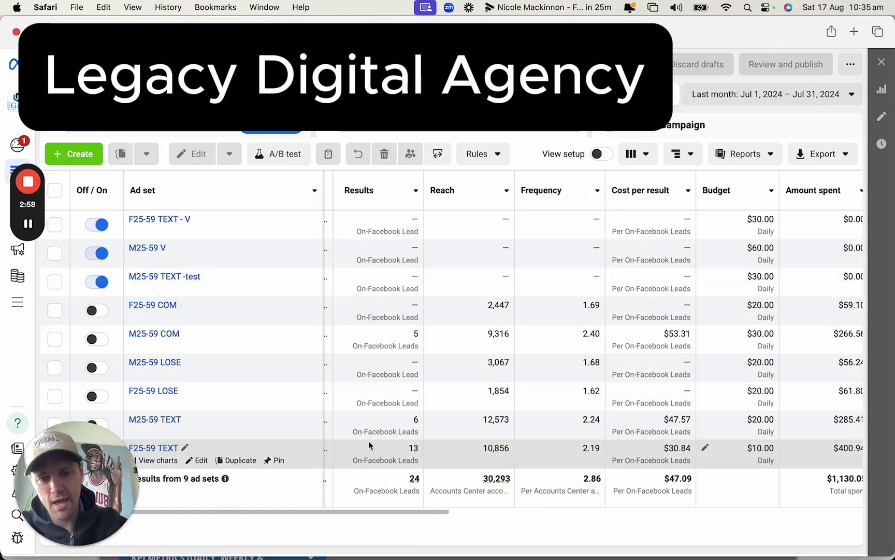
mouse_move(409, 482)
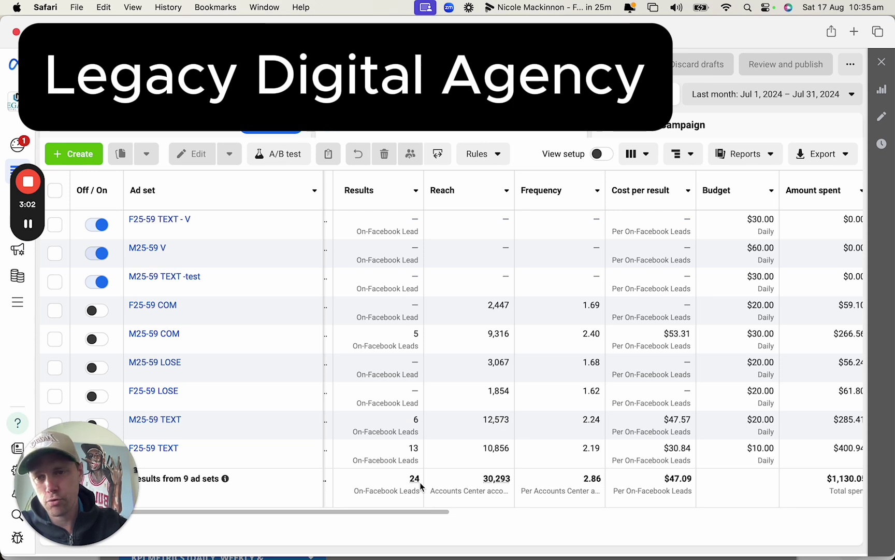
left_click(227, 135)
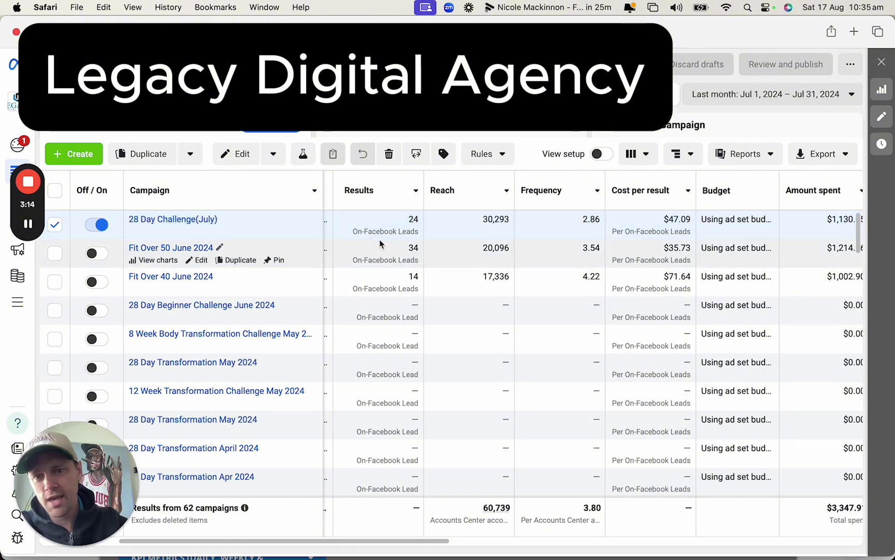
left_click(771, 104)
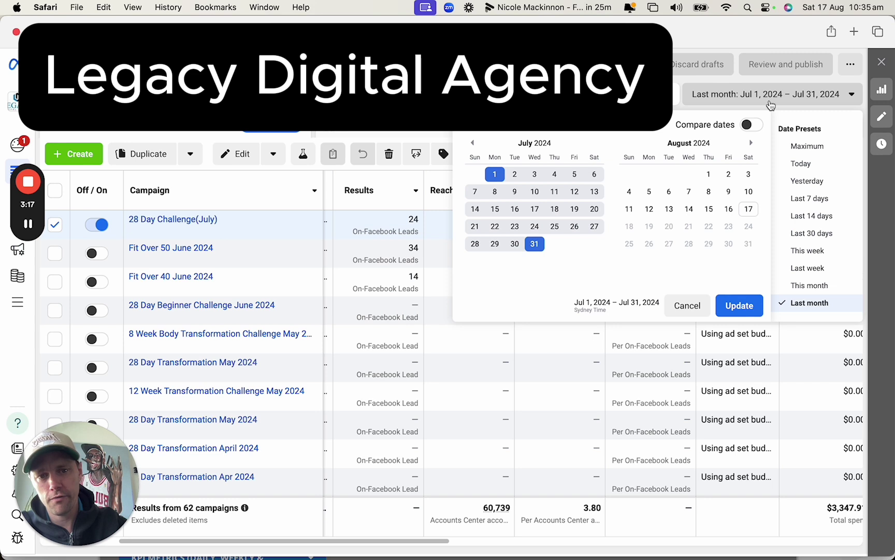
- Set the reporting range to Last 14 days (Aug 3 – Aug 16, 2024) and scan the ad sets
left_click(806, 216)
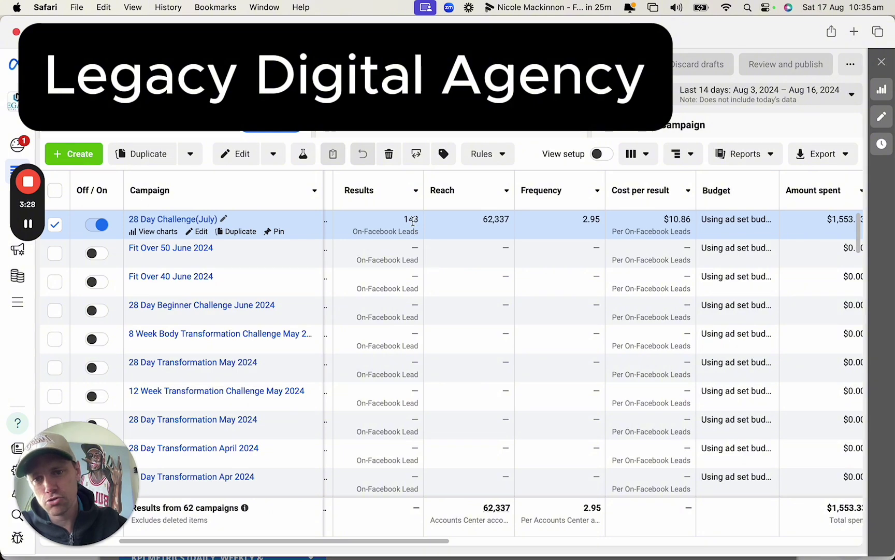
scroll(412, 220, "up", 3)
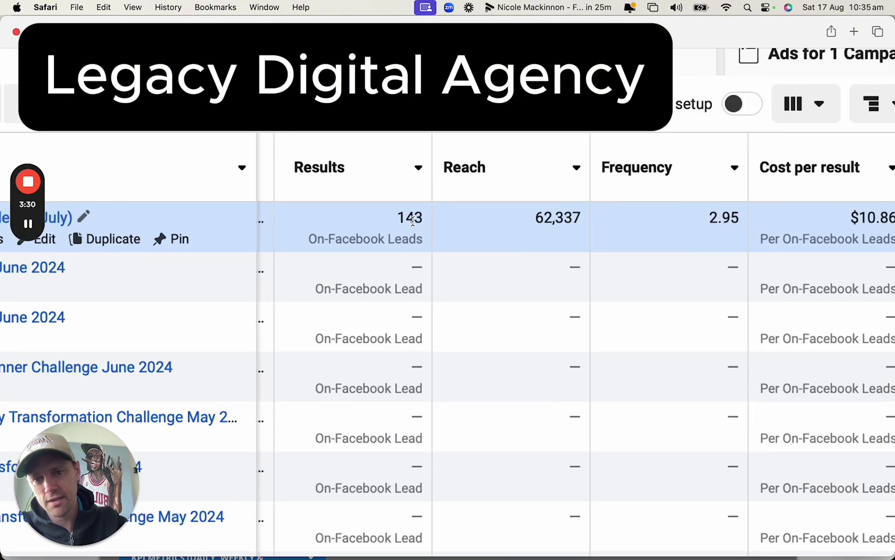
scroll(413, 220, "down", 3)
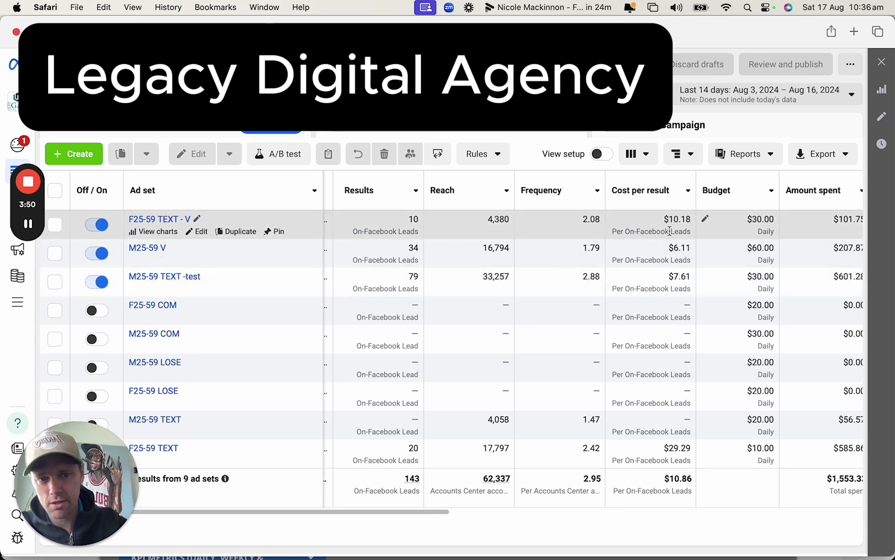
scroll(632, 255, "right", 2)
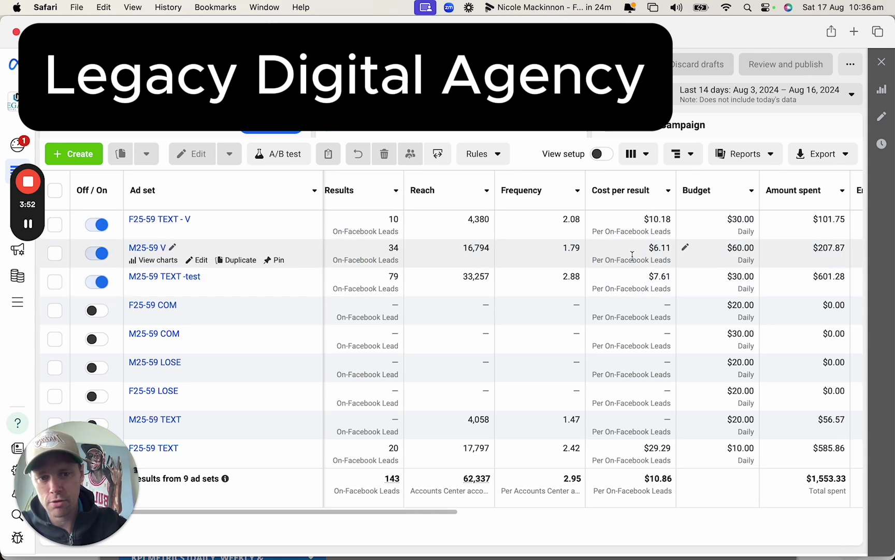
scroll(633, 254, "right", 3)
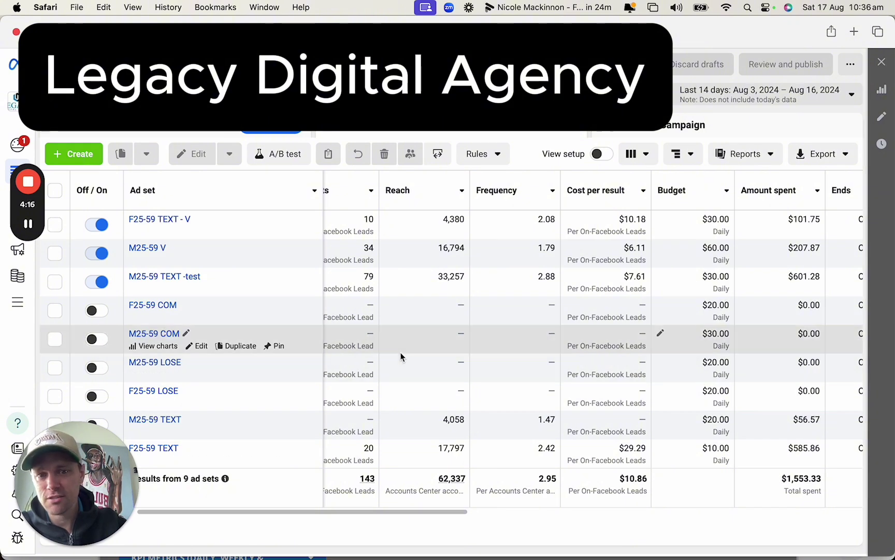
- Select the M25-59 TEXT -test, M25-59 V and F25-59 TEXT - V ad sets and review their 4 ads
left_click(54, 281)
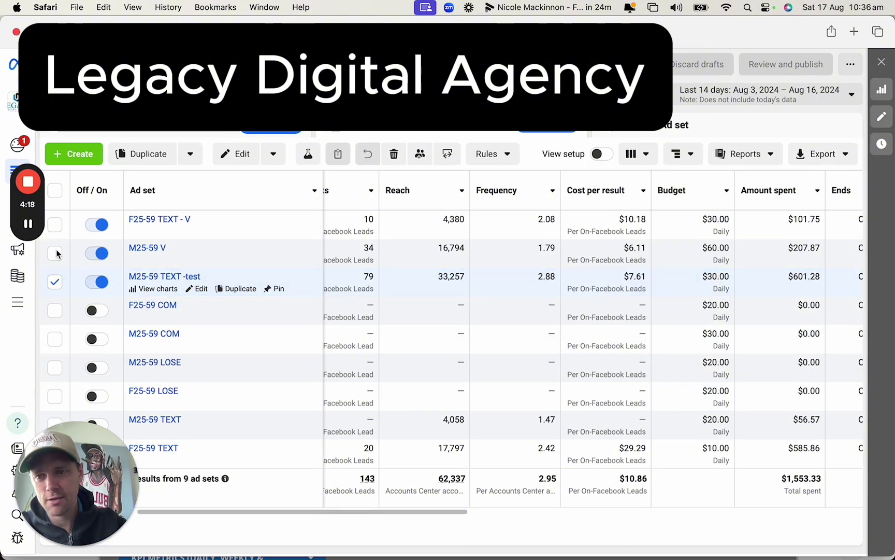
left_click(55, 252)
left_click(54, 224)
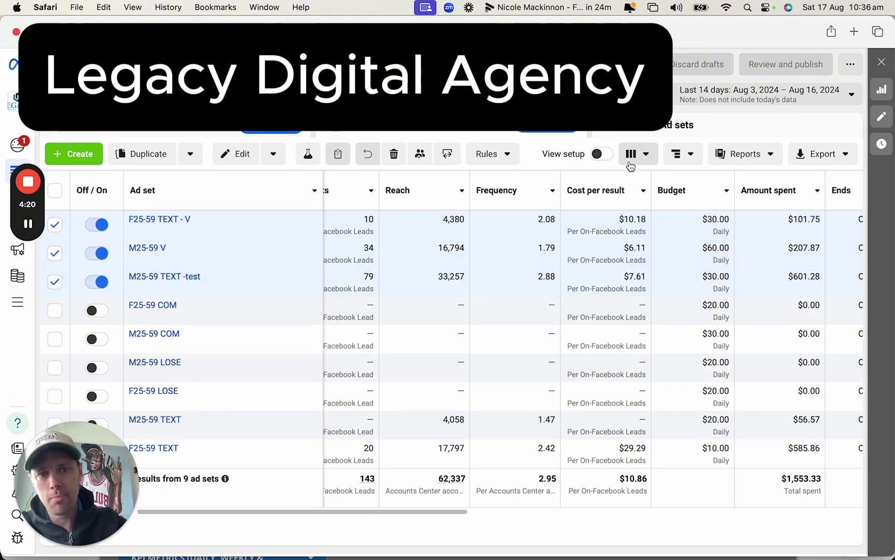
left_click(675, 130)
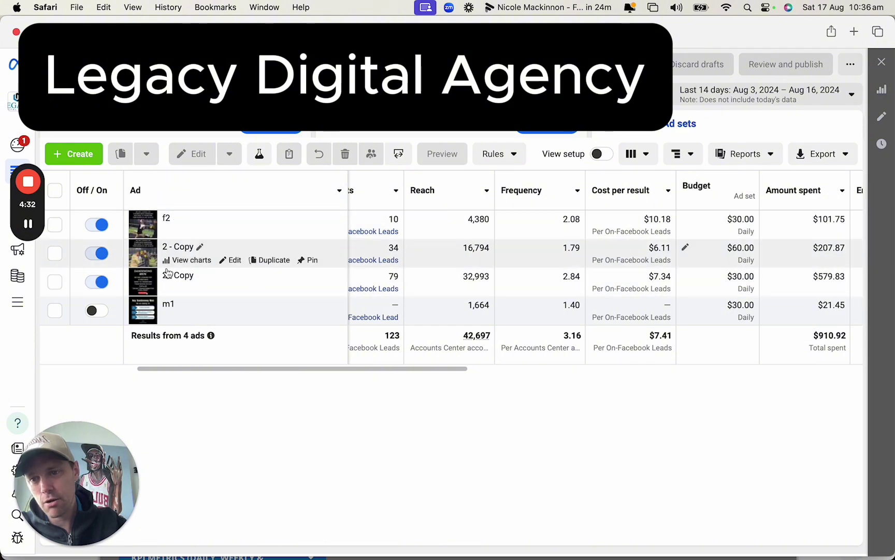
left_click(398, 131)
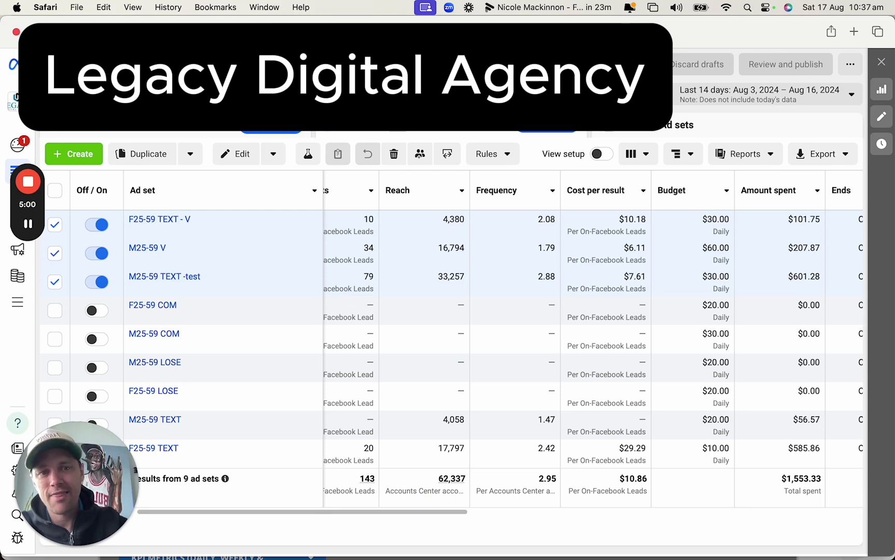
left_click(668, 124)
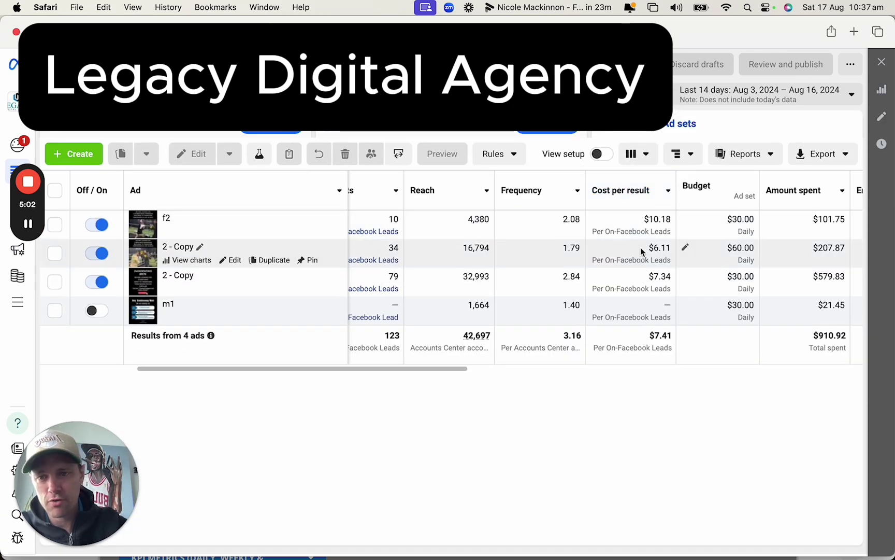
left_click(450, 134)
- Go back to campaigns to see 28 Day Challenge(July)'s 143 leads at $10.86 each
left_click(155, 124)
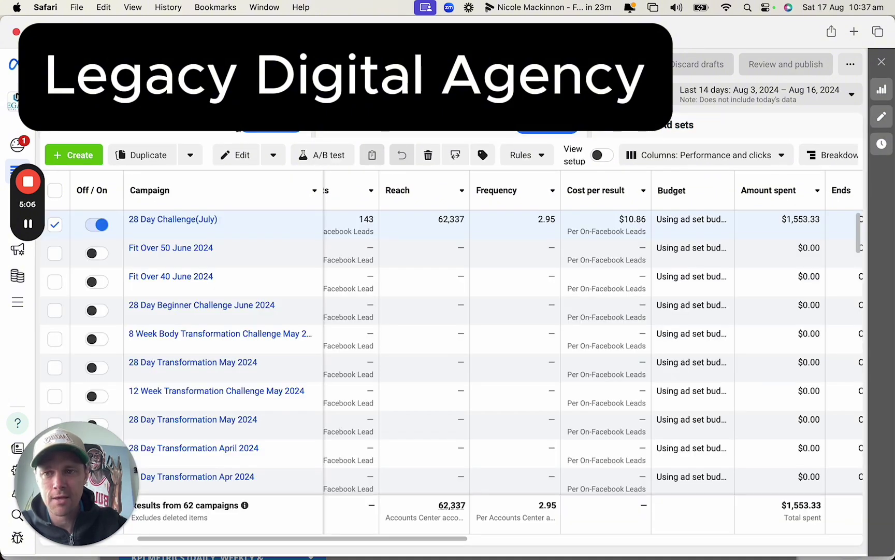